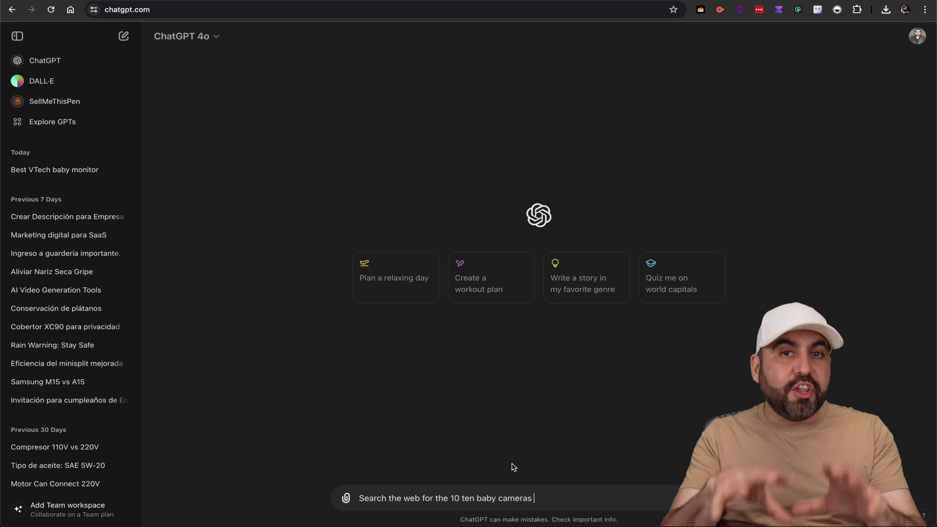
Send the baby camera search prompt and scroll through the list of ten cameras
key(Return)
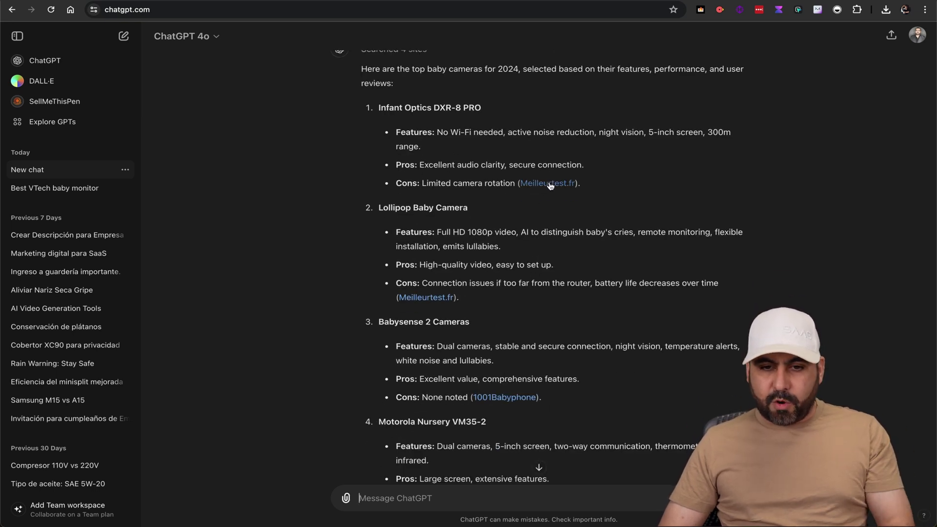
scroll(512, 390, down, 3)
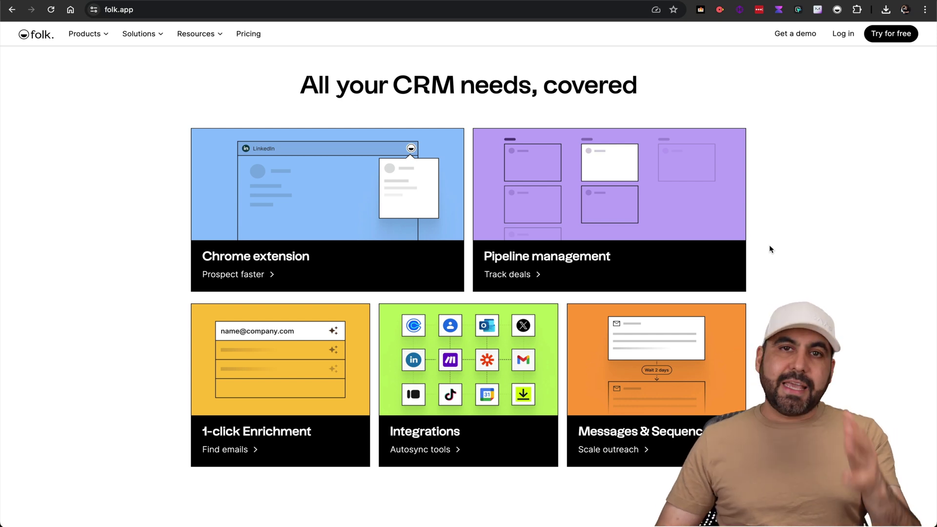
Save the folk company as a contact in the Leads tracking group using the folk extension
click(837, 10)
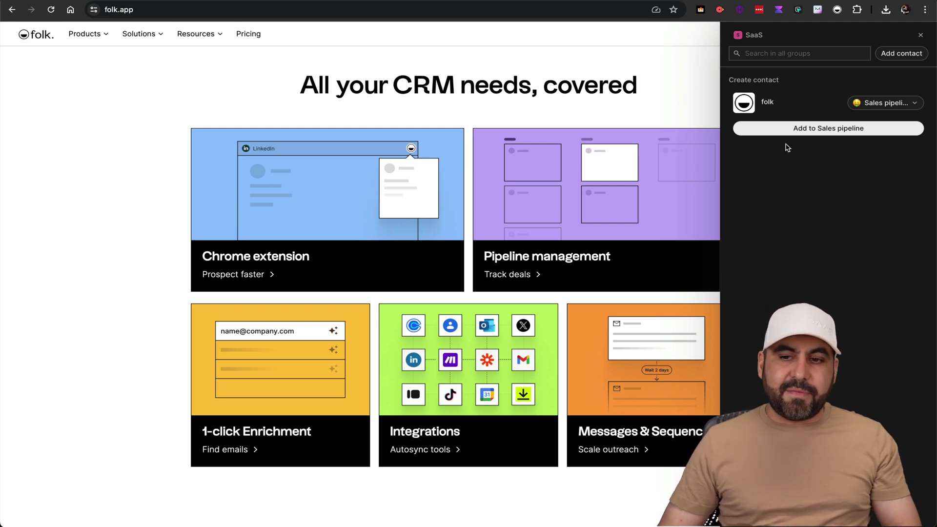
click(880, 103)
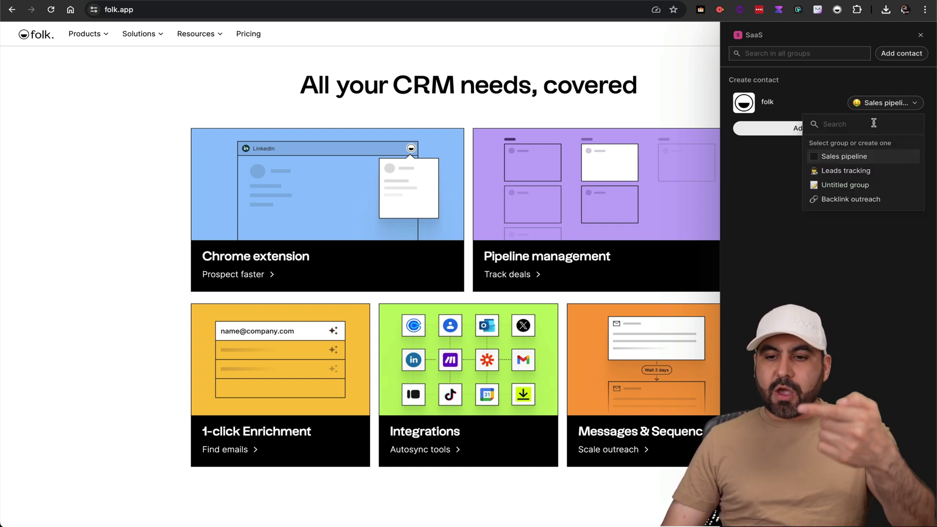
click(863, 171)
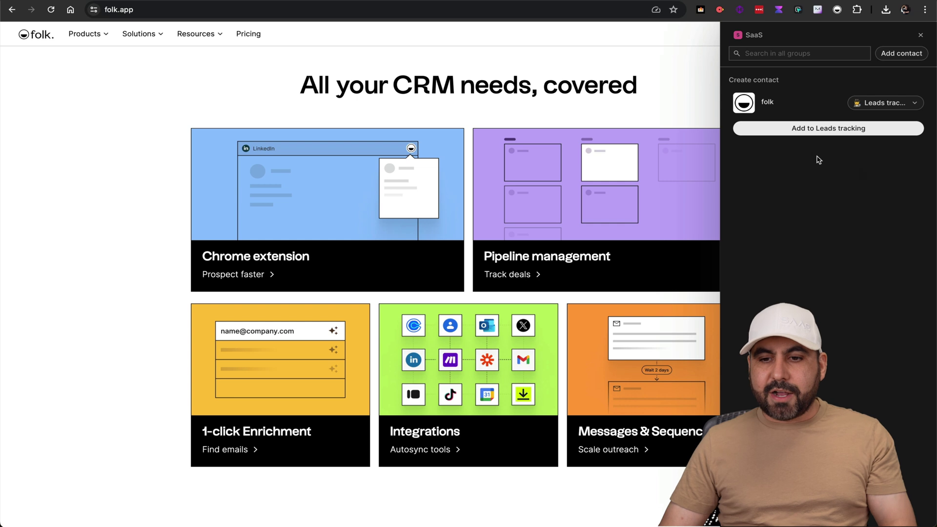
click(807, 132)
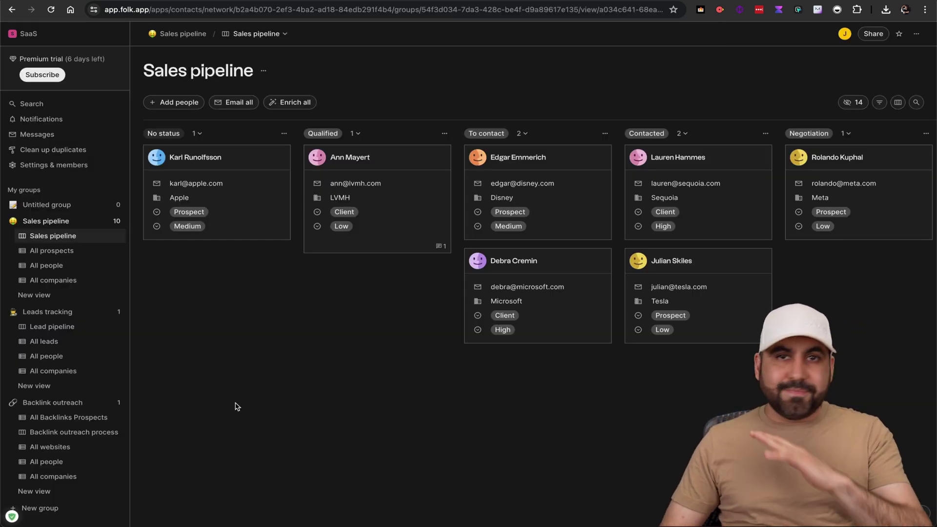
Create a new group from the Deal flow management template
click(117, 189)
click(146, 306)
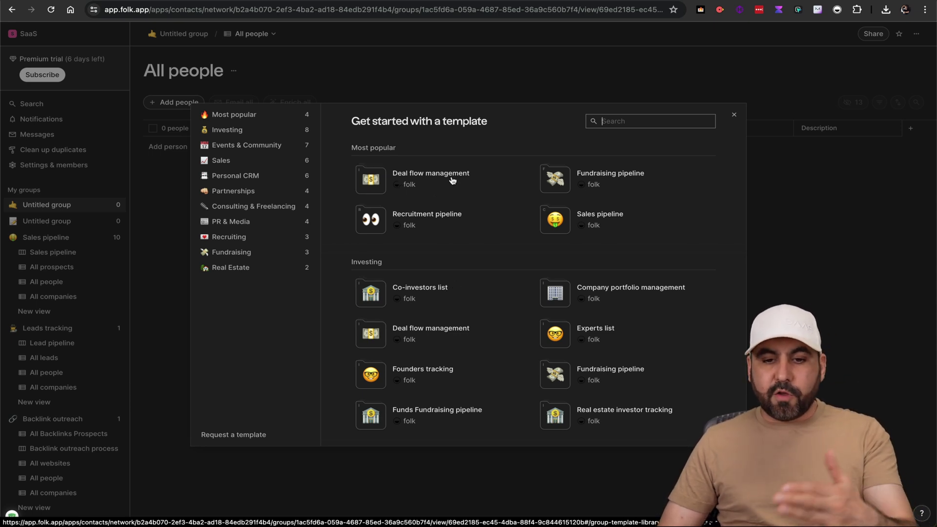
click(454, 183)
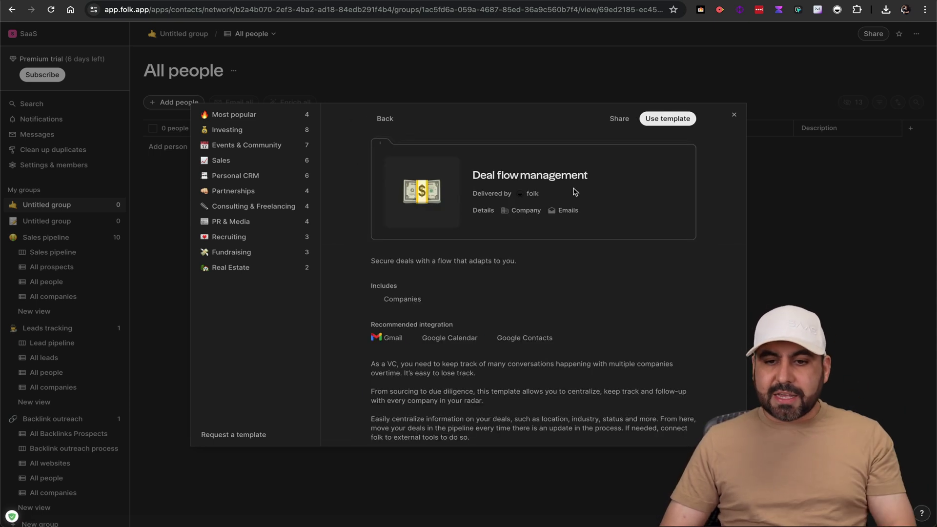
click(681, 117)
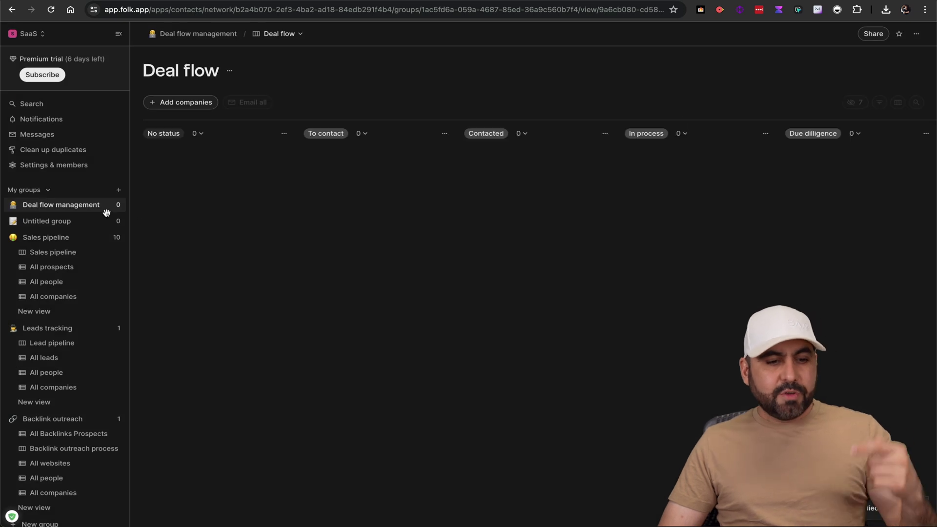
Browse the group's All deals, All people and All companies views, then return to Sales pipeline
click(104, 205)
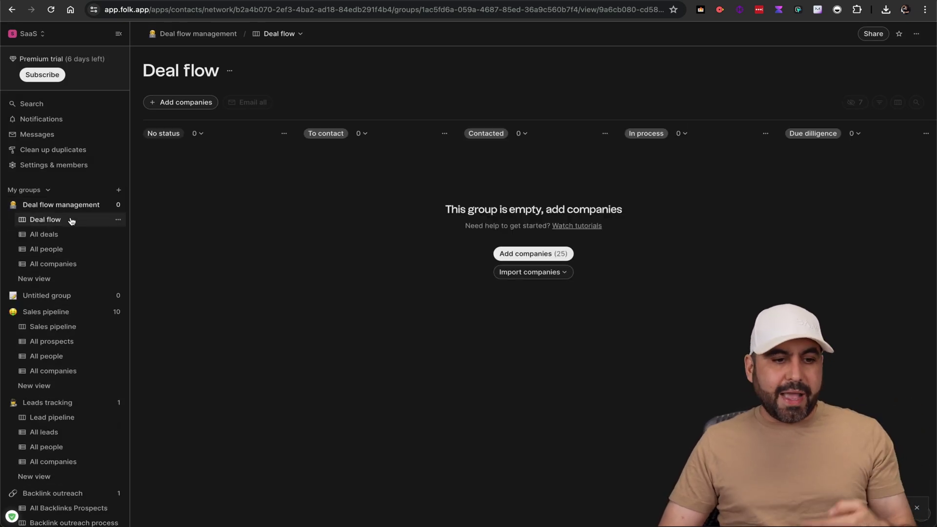
click(67, 235)
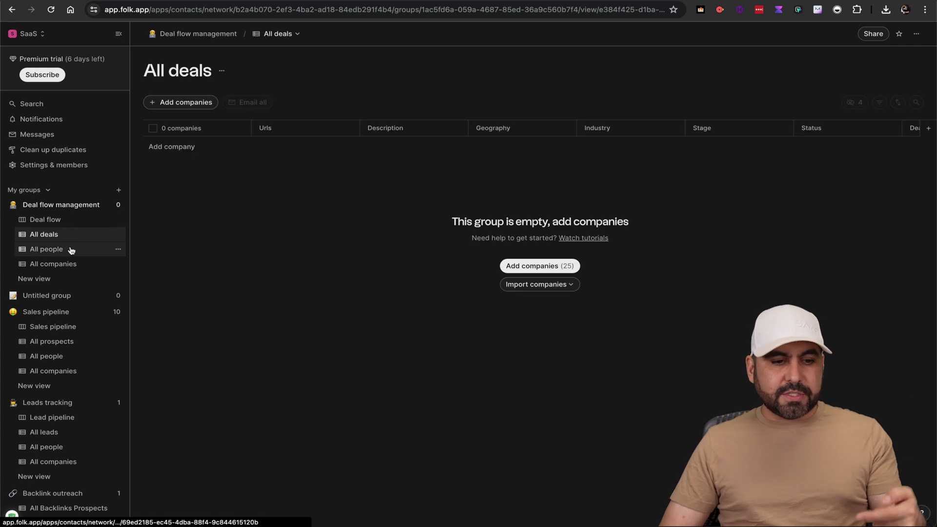
click(70, 250)
click(79, 264)
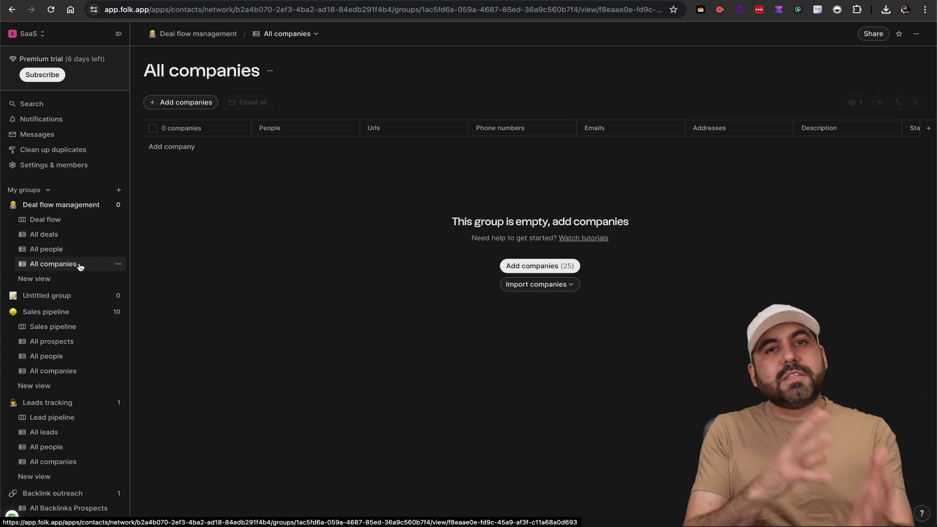
click(64, 327)
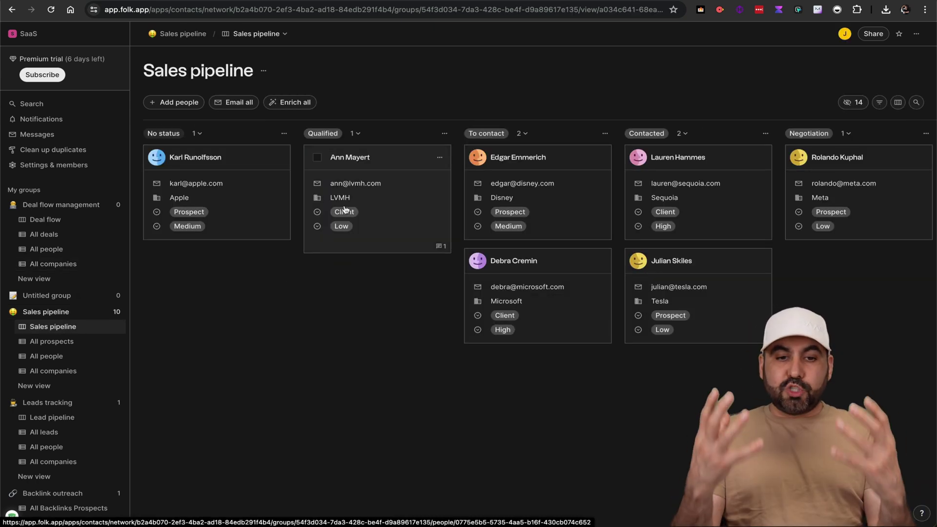
Move the LVMH contact from Qualified to To contact and start enriching its data
drag(370, 156, 520, 155)
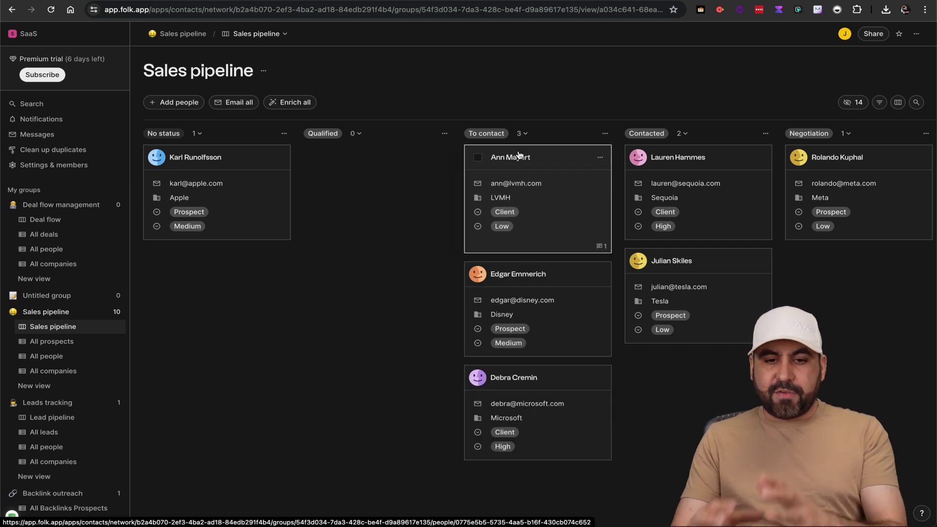
click(566, 194)
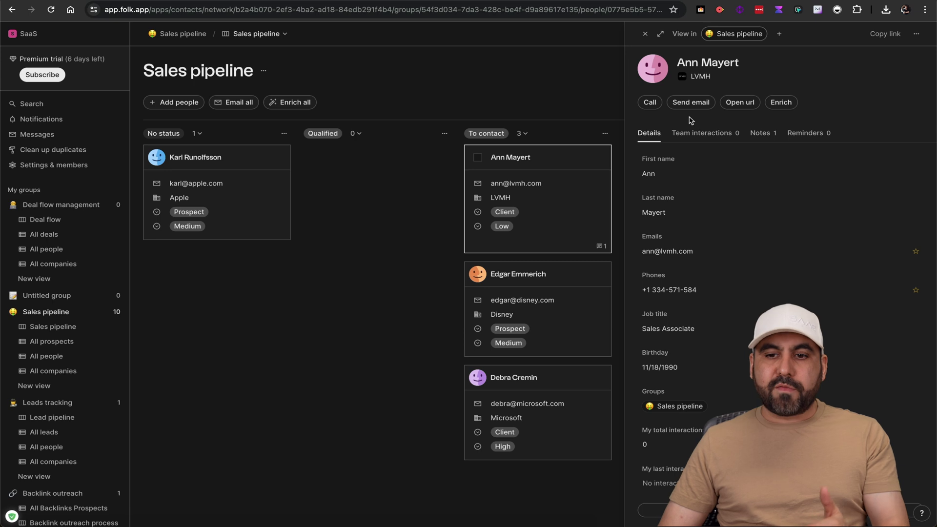
click(782, 104)
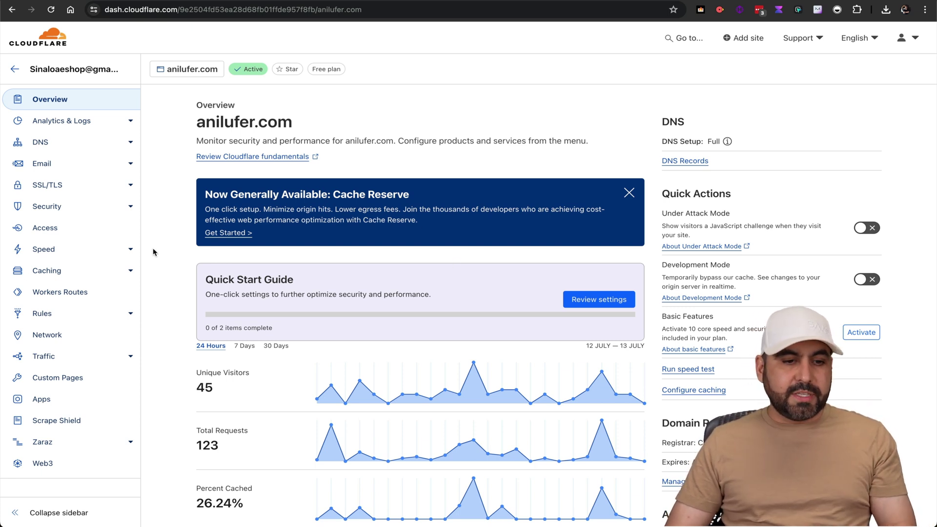
Go to Security > Bots for anilufer.com
click(123, 211)
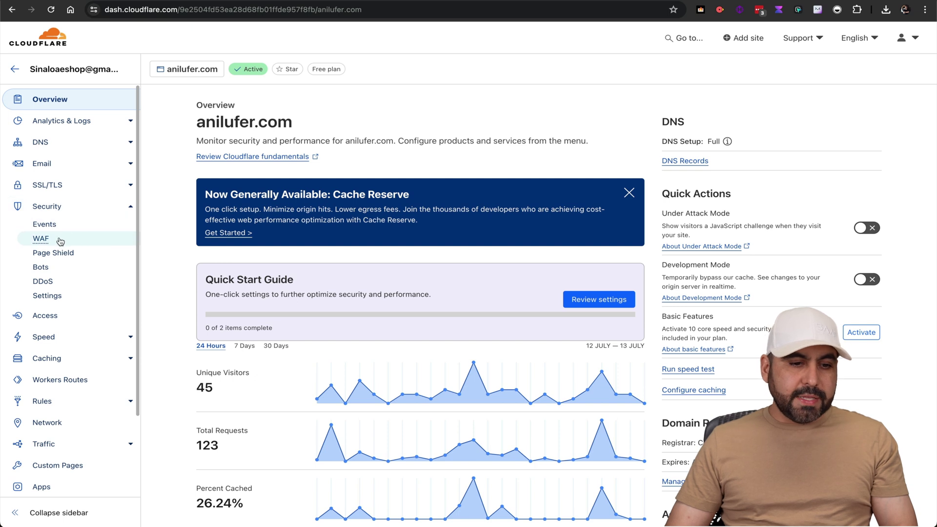
click(40, 270)
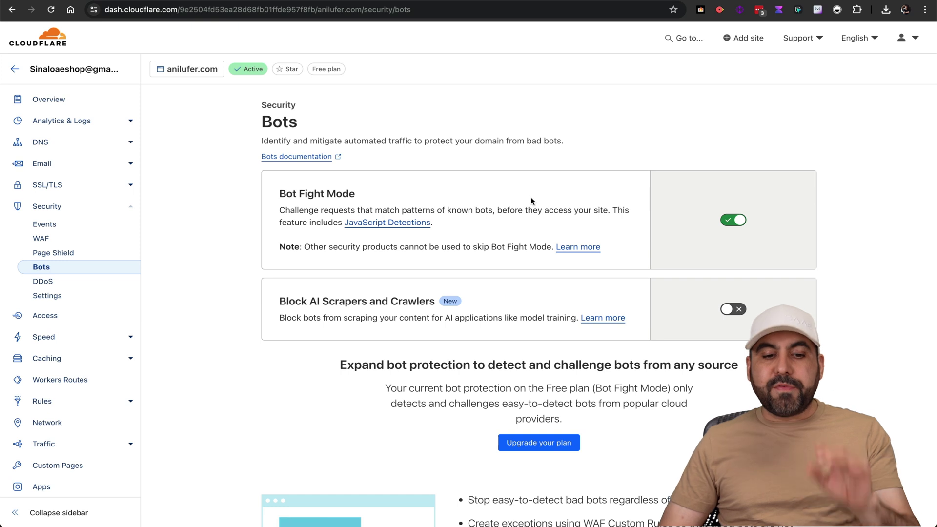
Switch on Block AI Scrapers and Crawlers for anilufer.com, then bring the Cloudflare Docs AI bots article forward
drag(275, 302, 444, 303)
click(487, 297)
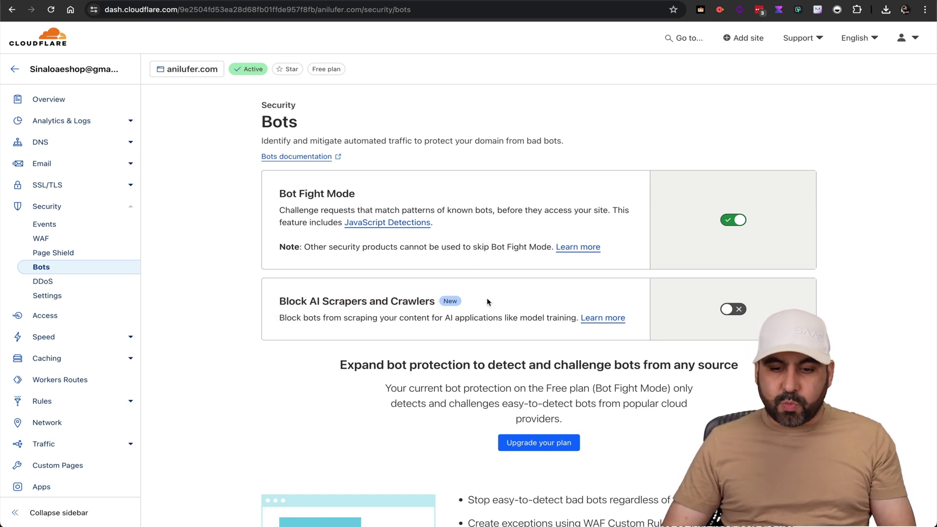
click(736, 311)
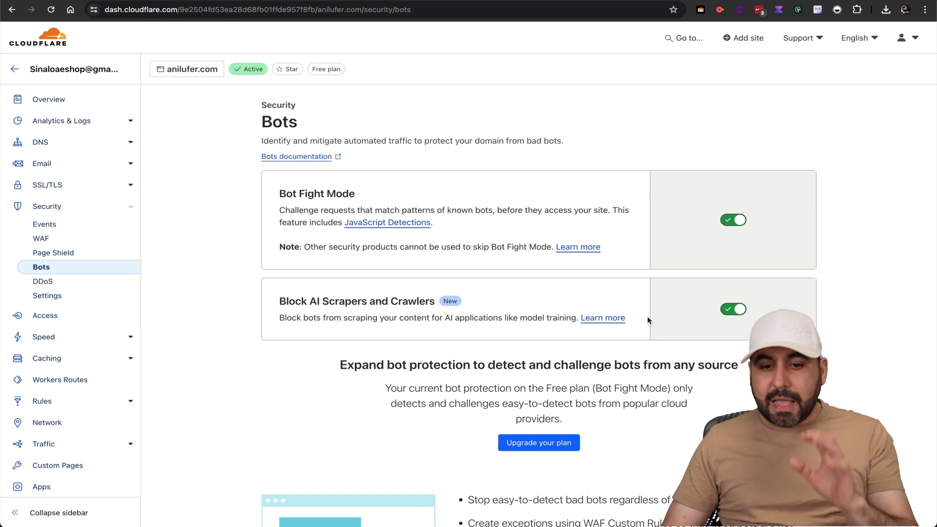
key(ctrl+Tab)
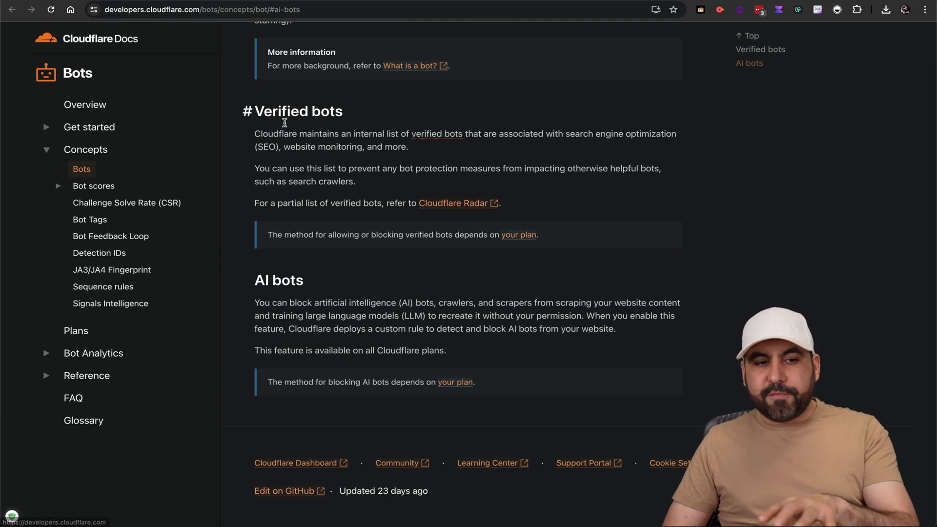
Highlight the AI bots explanation paragraph in Cloudflare Docs, then deselect it
drag(247, 305, 654, 389)
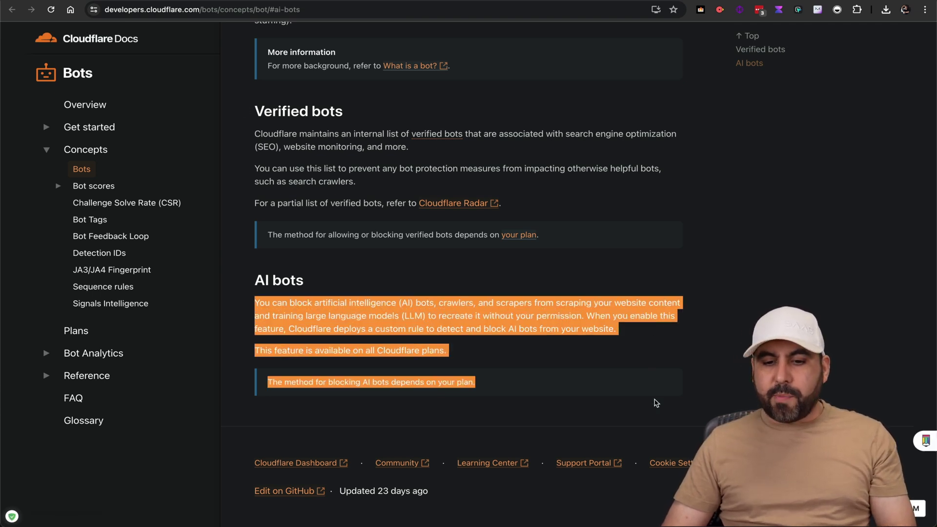
click(654, 389)
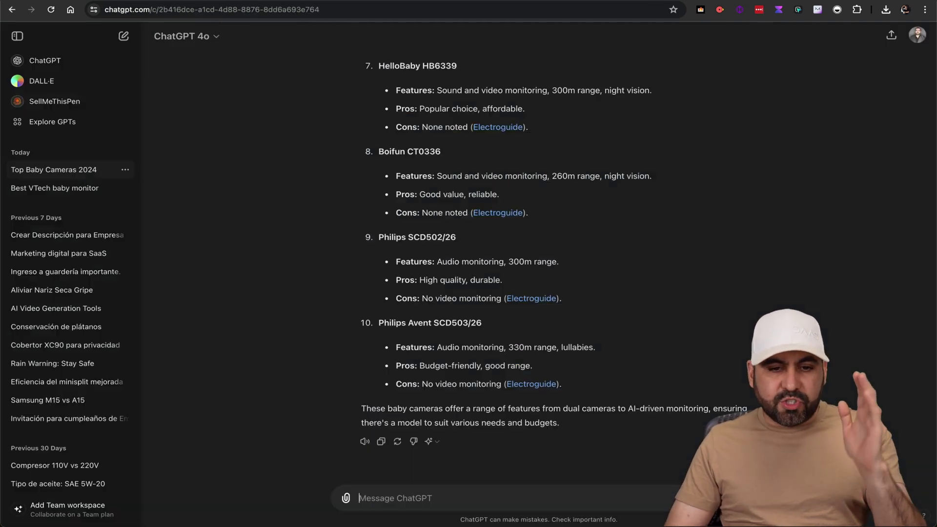
Send ChatGPT the prompt 'search web for top news in the Turkey'
click(405, 491)
text(search web for top news in the Turkey)
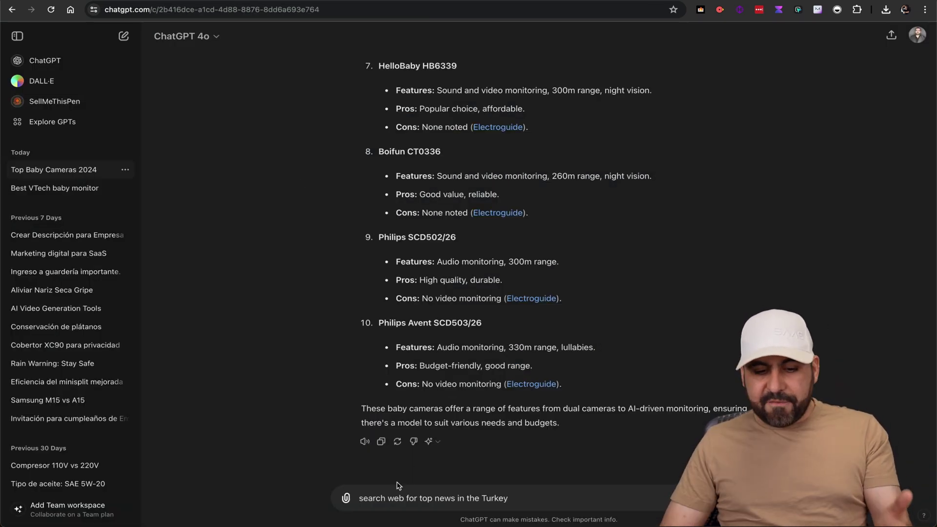
key(Return)
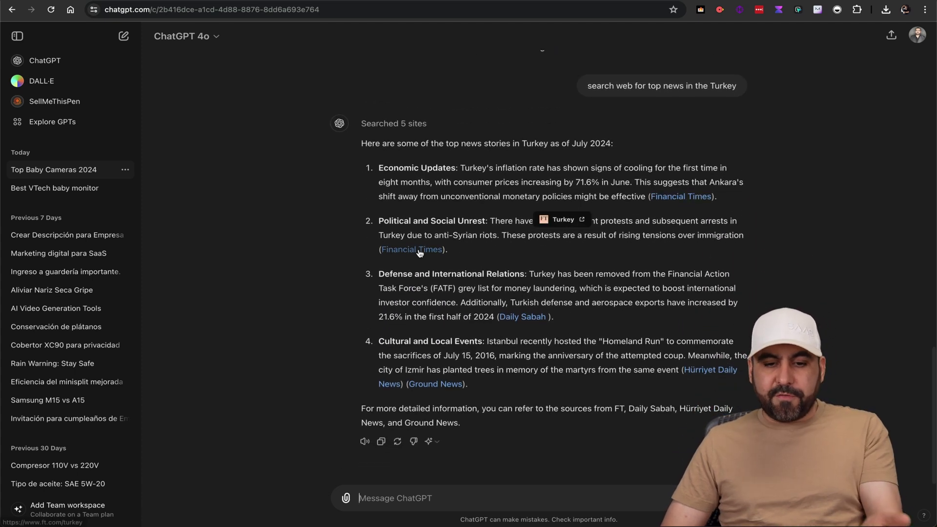
mouse_move(548, 319)
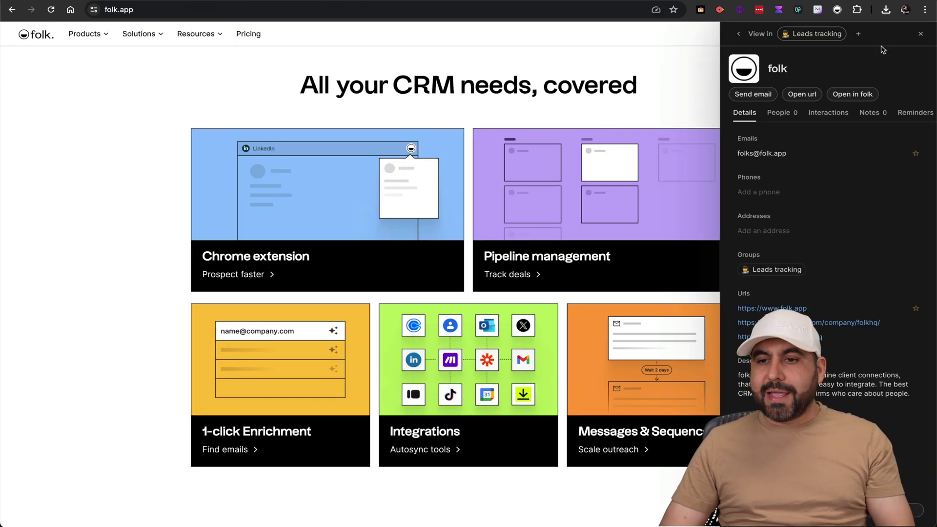
Dismiss the folk contact panel and scroll up to the homepage headline
key(Escape)
scroll(607, 118, up, 10)
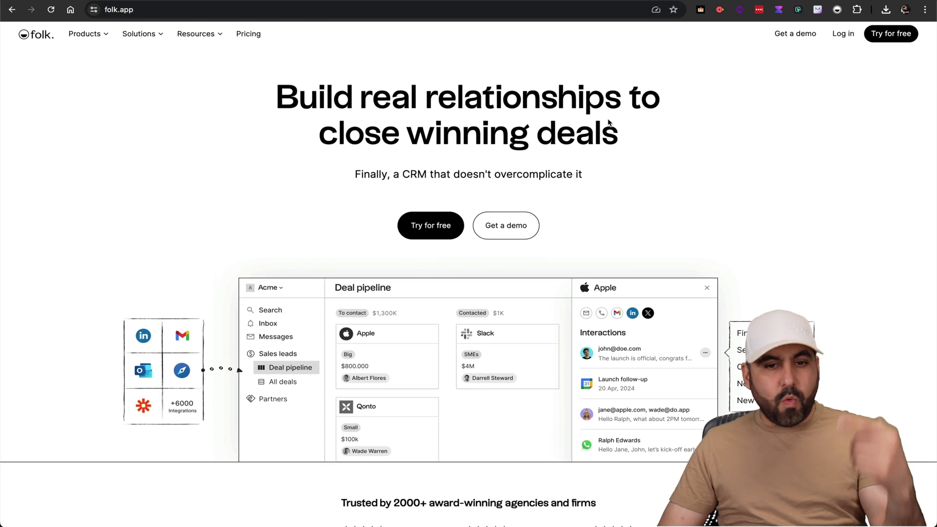